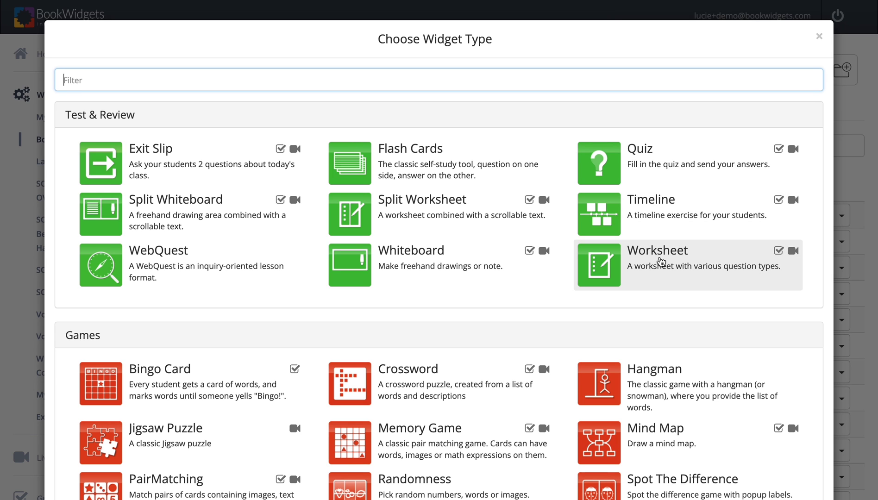
- Create a new Worksheet widget in BookWidgets
left_click(654, 263)
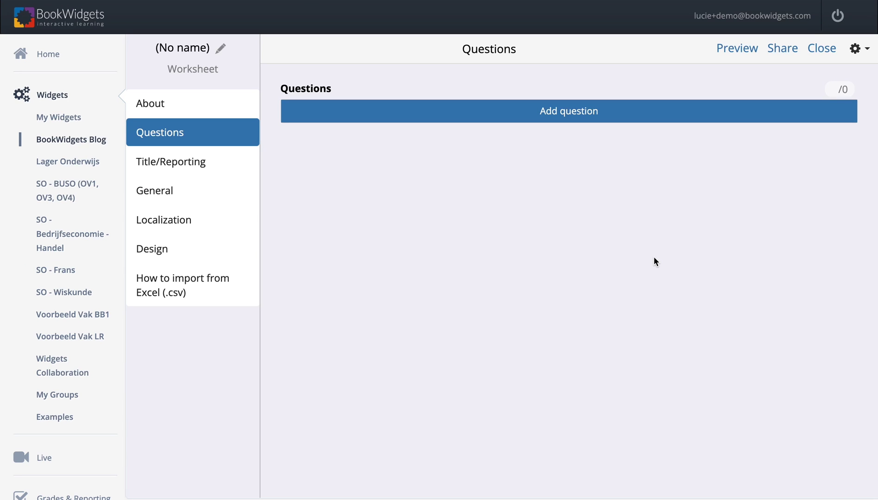
left_click(602, 121)
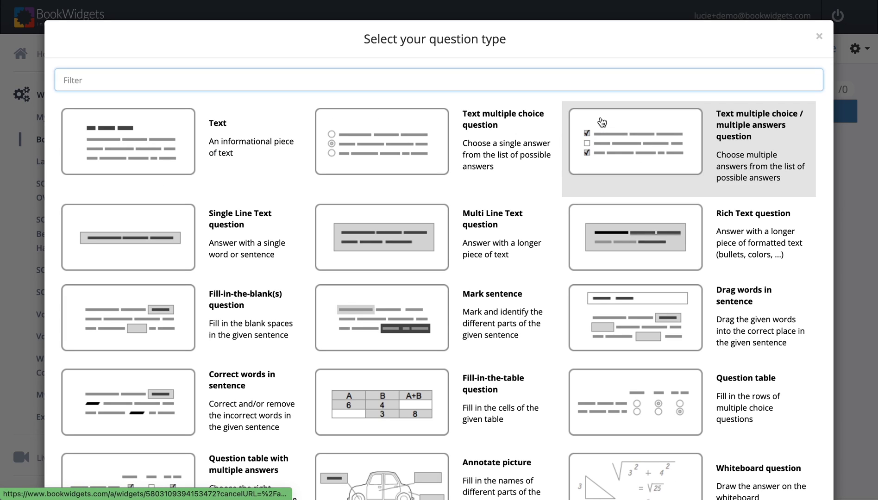
scroll(484, 323, "down", 12)
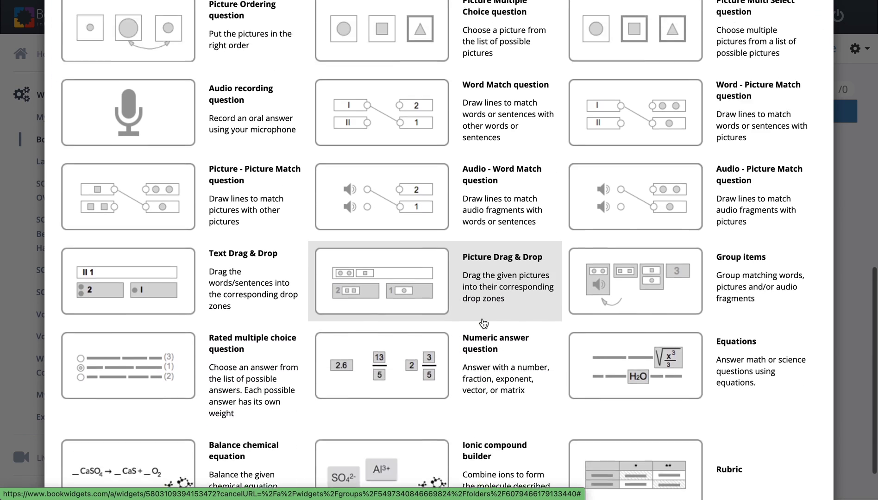
scroll(484, 323, "down", 2)
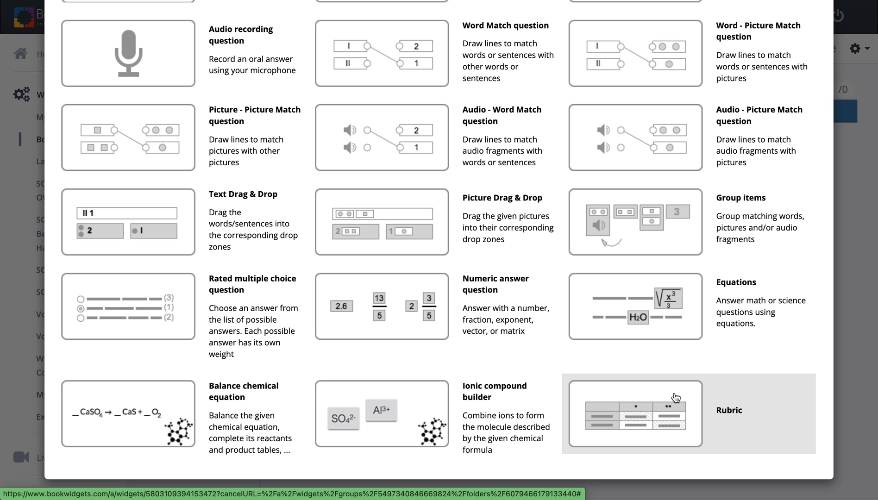
- Add a Rubric question asking students how they think they did during the presentation
left_click(649, 408)
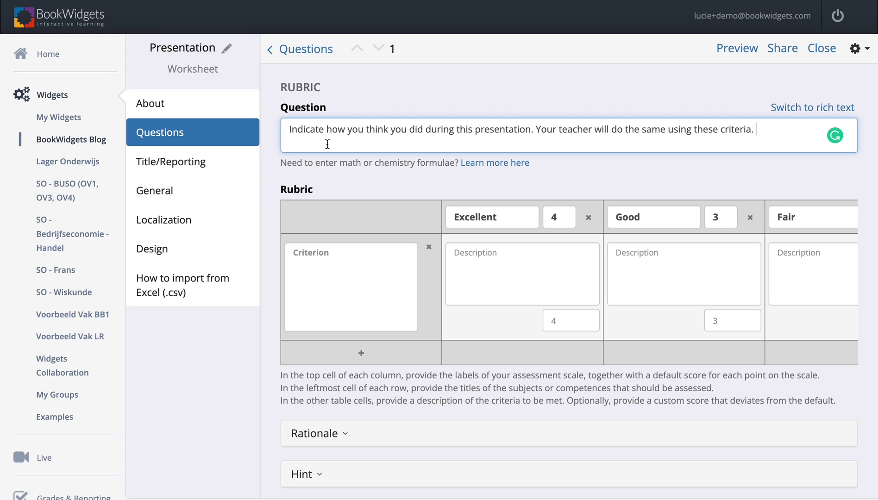
left_click(355, 170)
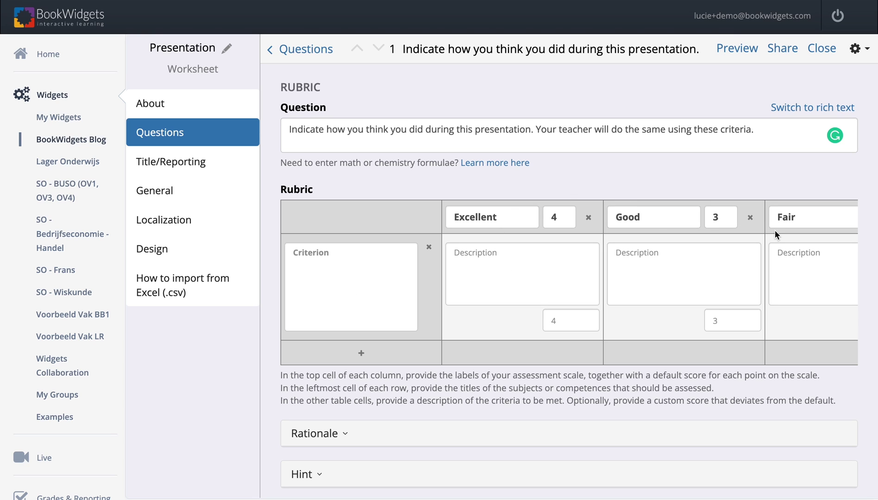
scroll(775, 231, "right", 4)
scroll(775, 230, "left", 4)
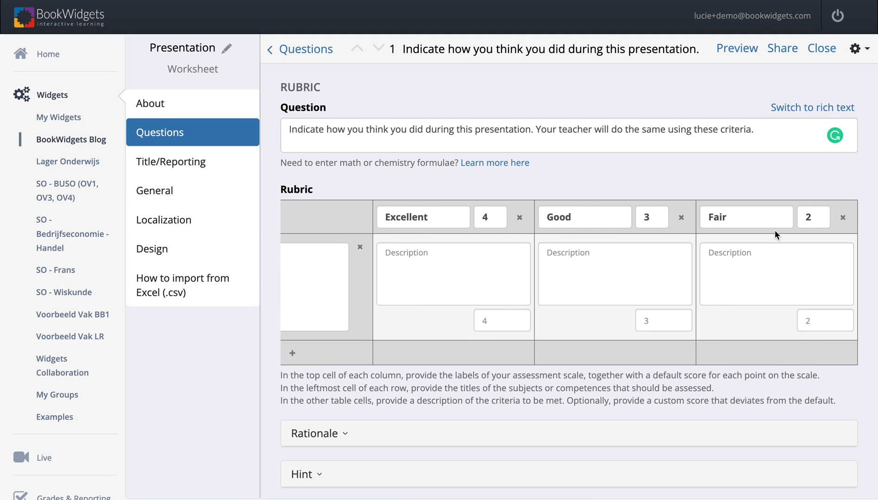
scroll(629, 231, "right", 4)
scroll(451, 265, "left", 2)
scroll(335, 273, "left", 2)
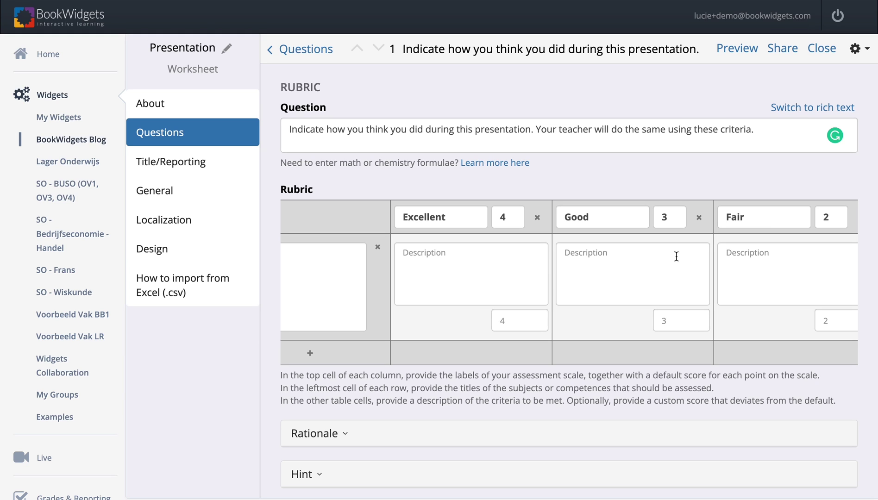
scroll(676, 255, "right", 3)
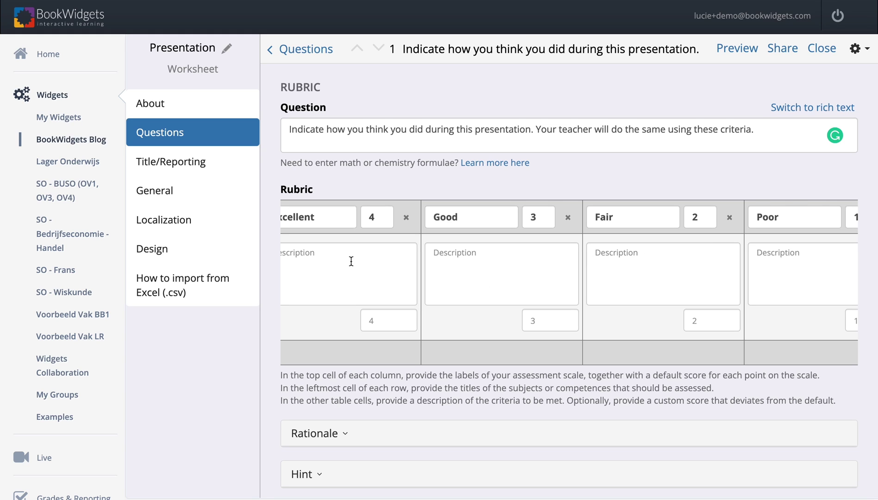
scroll(351, 261, "left", 3)
scroll(351, 261, "left", 3)
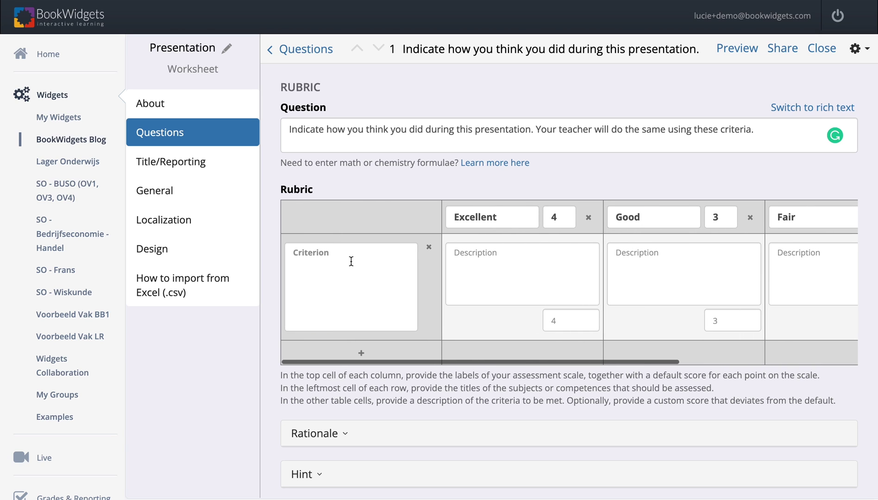
- Add a second and a third criterion row to the rubric, then review the table
left_click(362, 354)
scroll(364, 409, "down", 3)
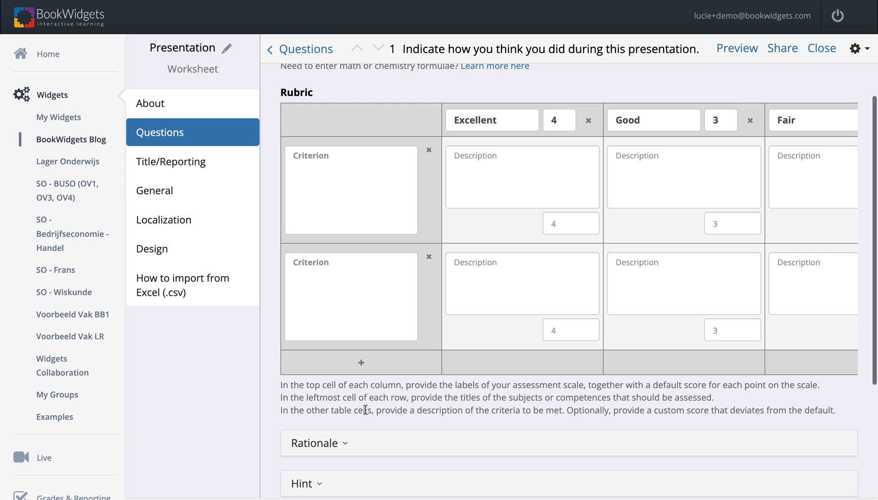
left_click(361, 363)
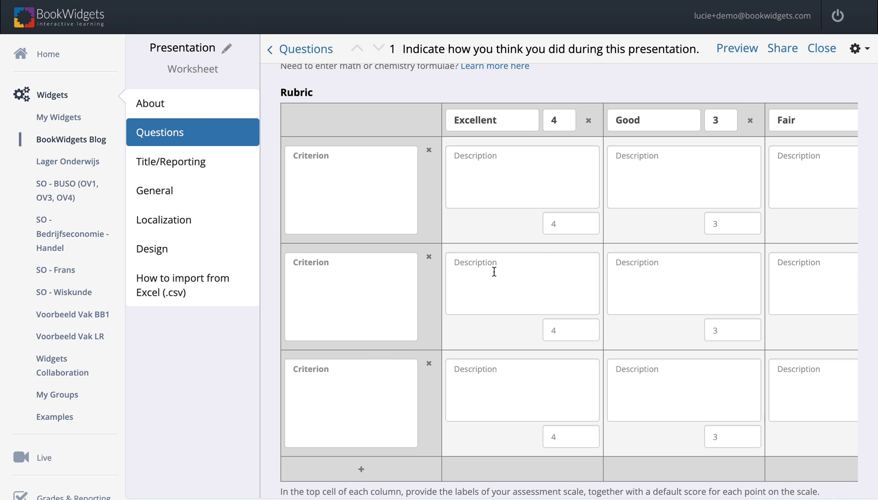
scroll(493, 272, "right", 3)
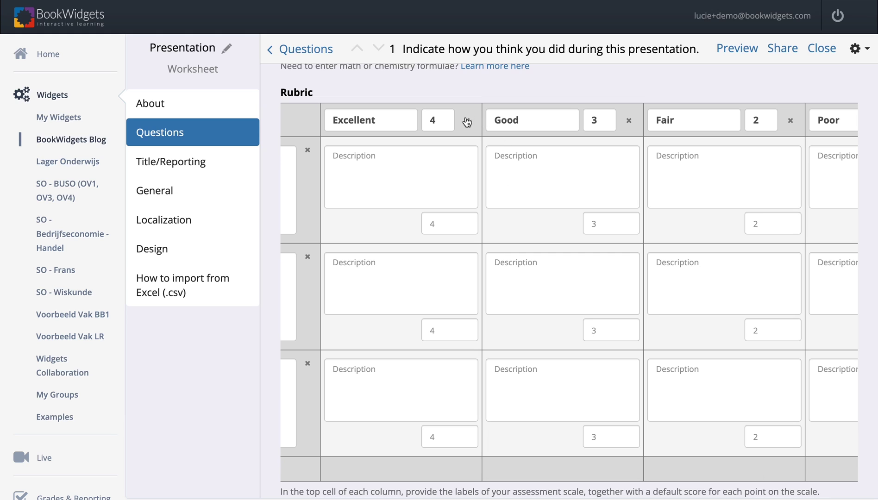
scroll(662, 134, "right", 3)
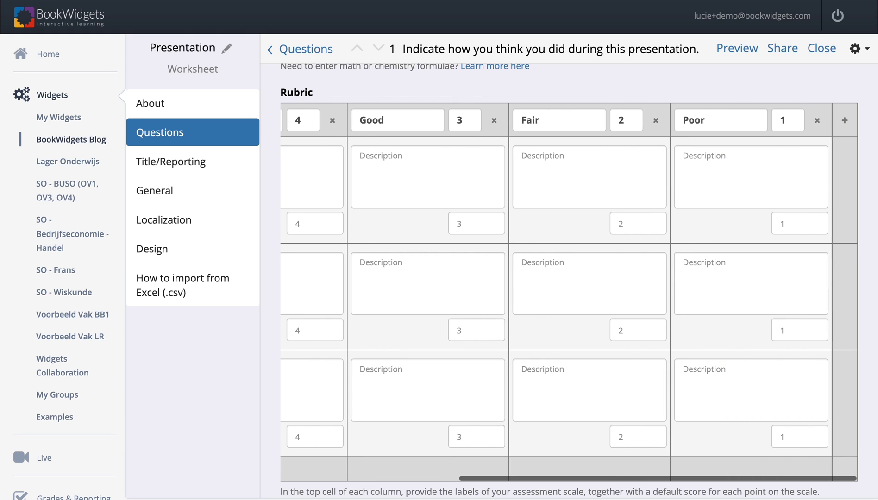
scroll(630, 156, "left", 3)
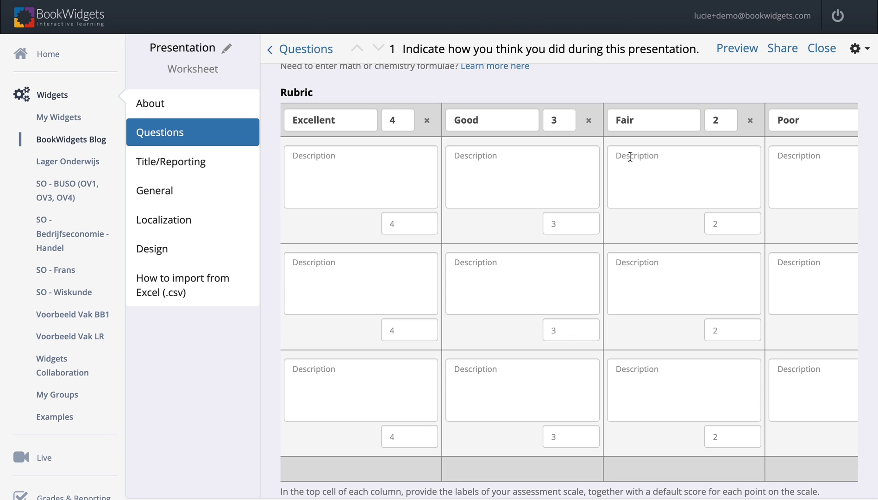
scroll(630, 157, "right", 3)
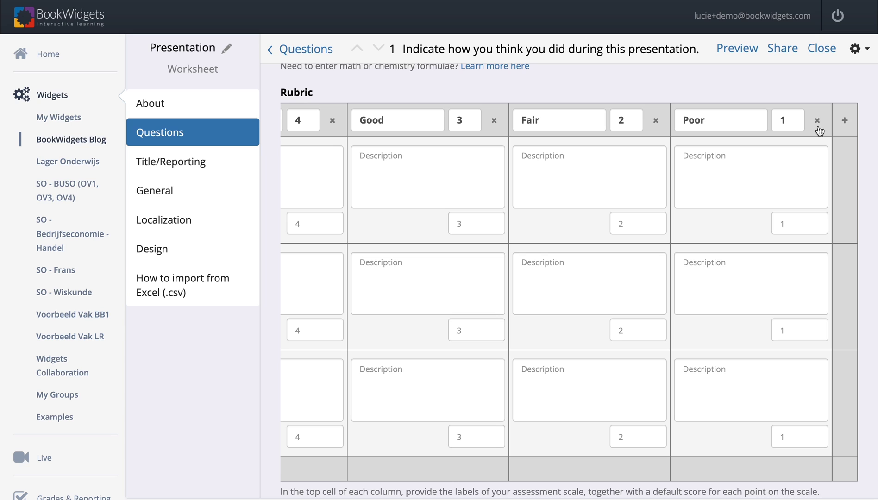
scroll(448, 137, "left", 3)
scroll(606, 133, "right", 3)
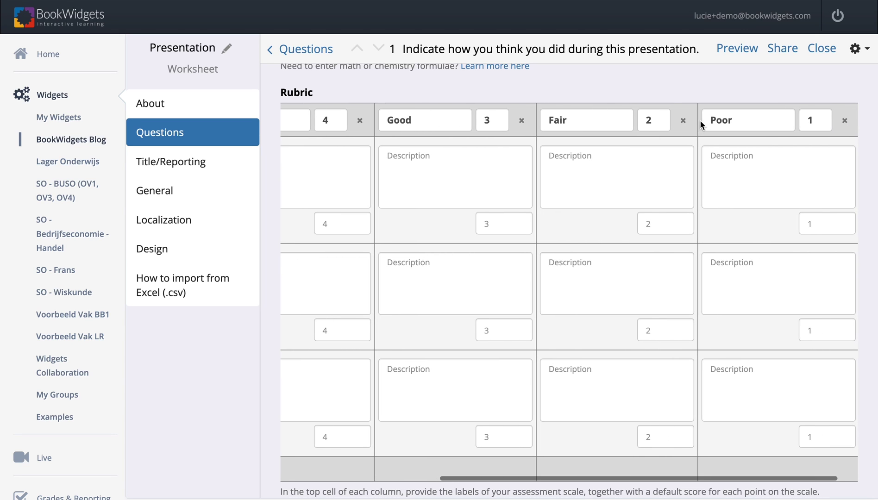
- Delete the Fair level and rename Good to Intermediate, keeping its score of 3
left_click(683, 120)
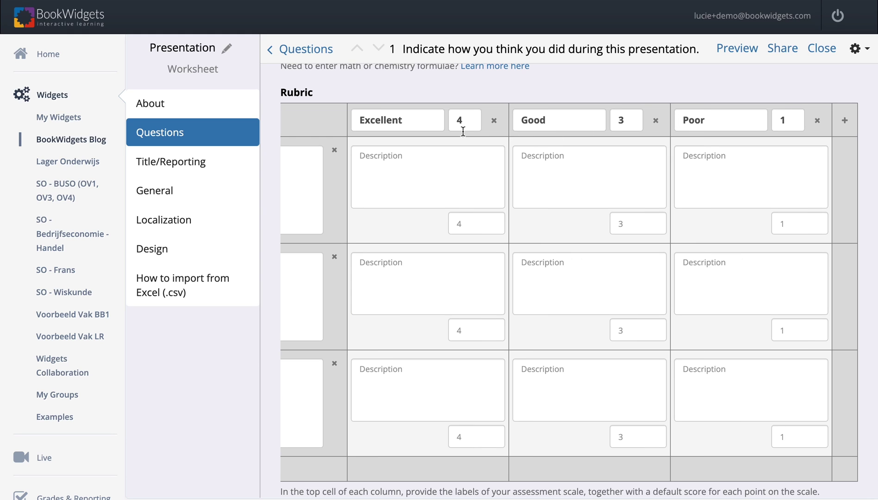
left_click_drag(553, 122, 516, 121)
type("Okay")
type("Interme")
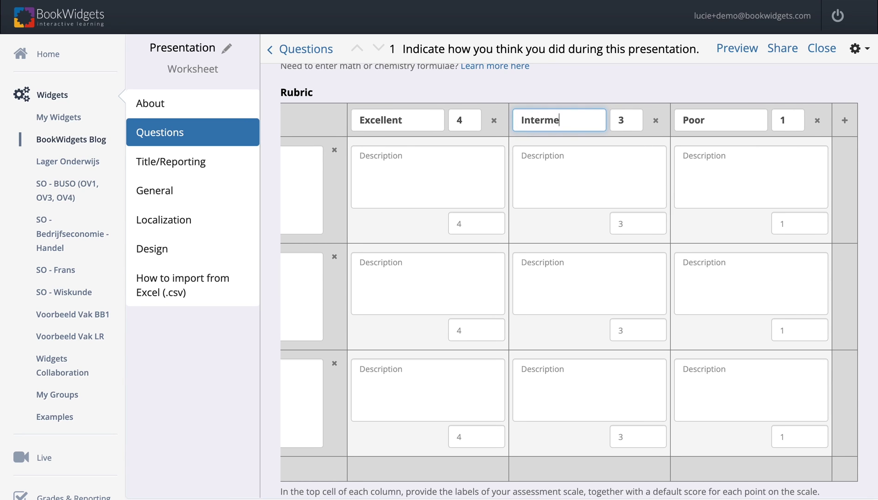
type("diate")
left_click(464, 120)
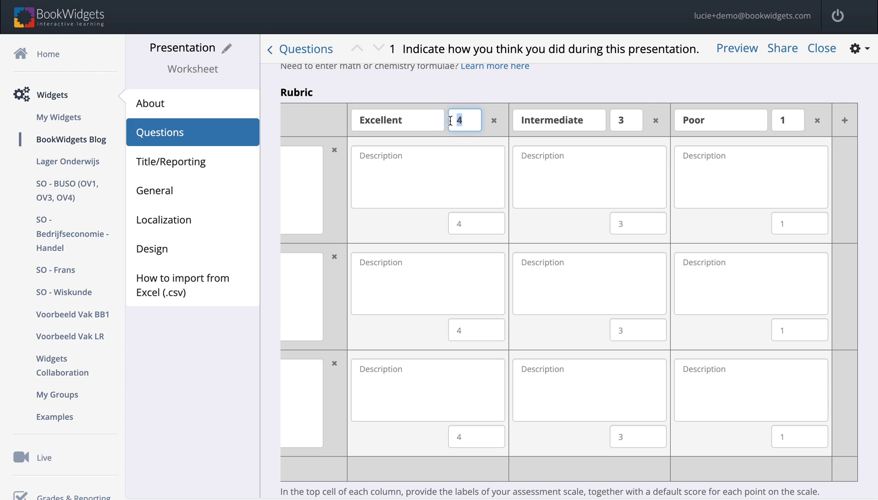
left_click_drag(631, 121, 613, 122)
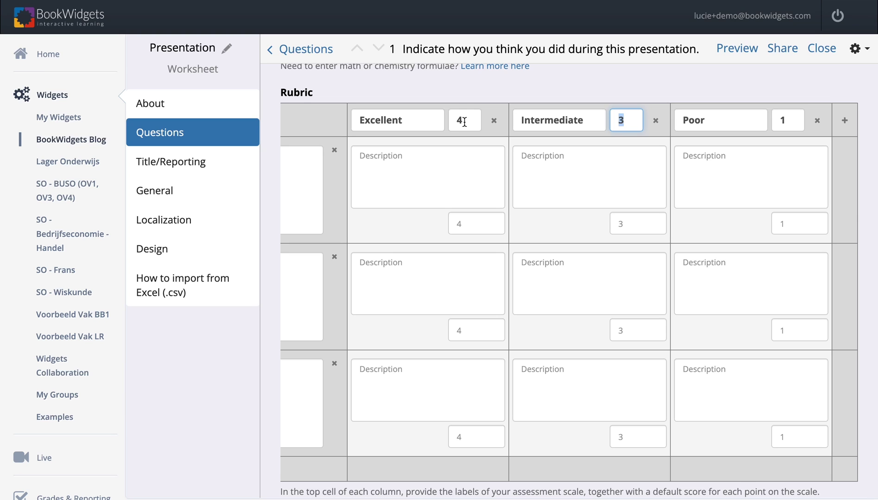
- Change the Excellent level's score to 3 and the Intermediate level's score to 2
left_click(423, 123)
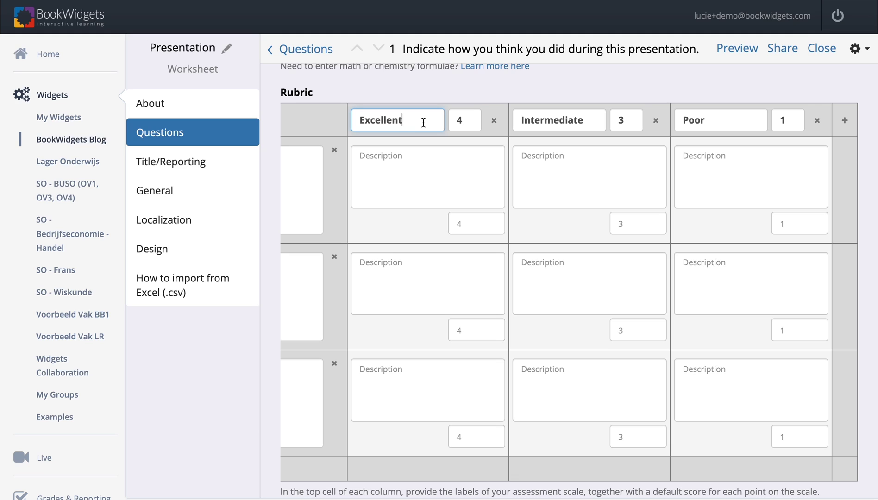
double_click(463, 121)
type("3")
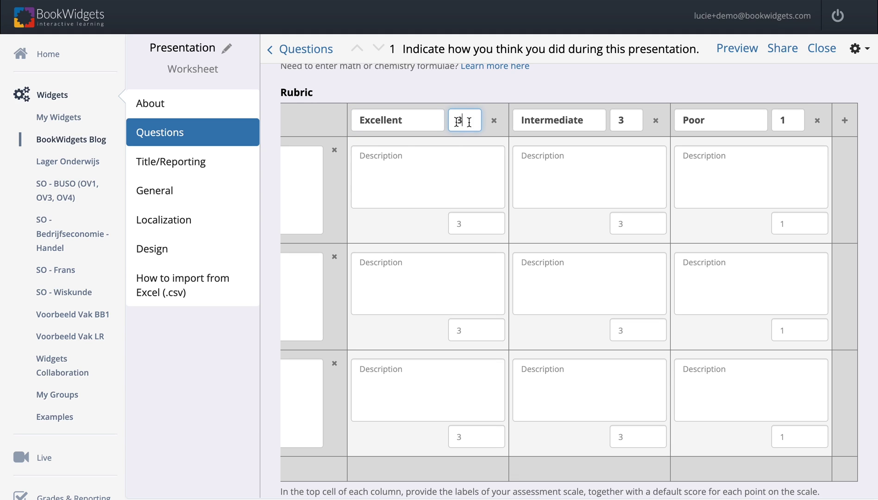
double_click(619, 121)
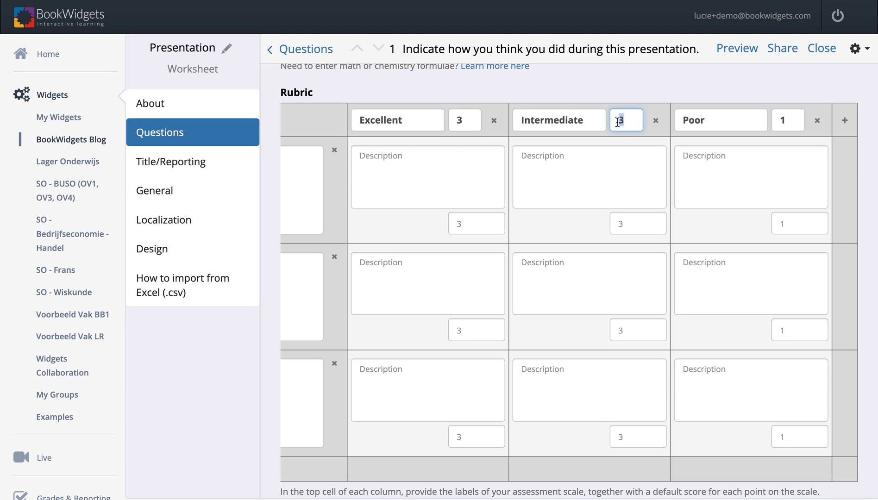
type("2")
- Append '(3)' to the Excellent label, then enter and clear a custom 0 cell score
left_click(417, 121)
type("(")
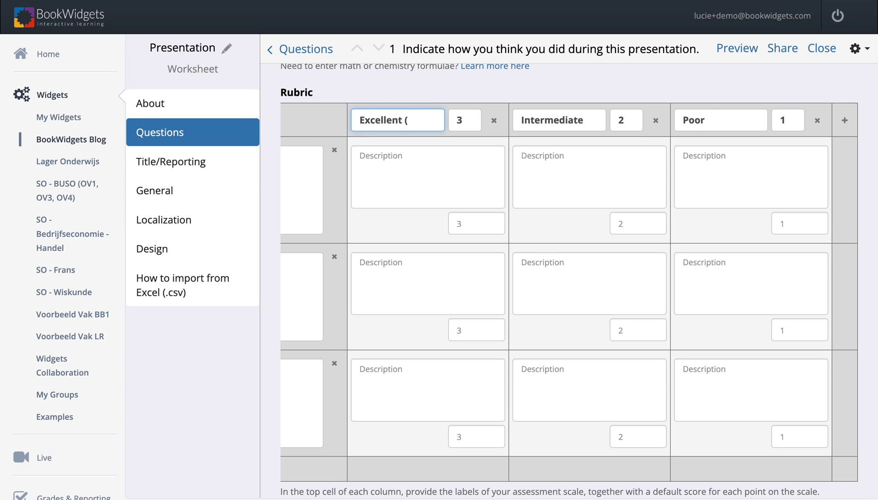
type("3)")
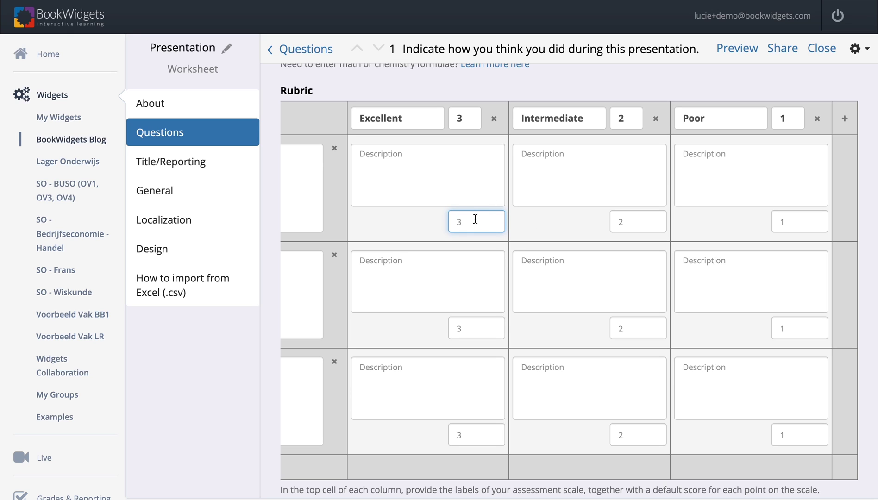
left_click(473, 224)
left_click(624, 329)
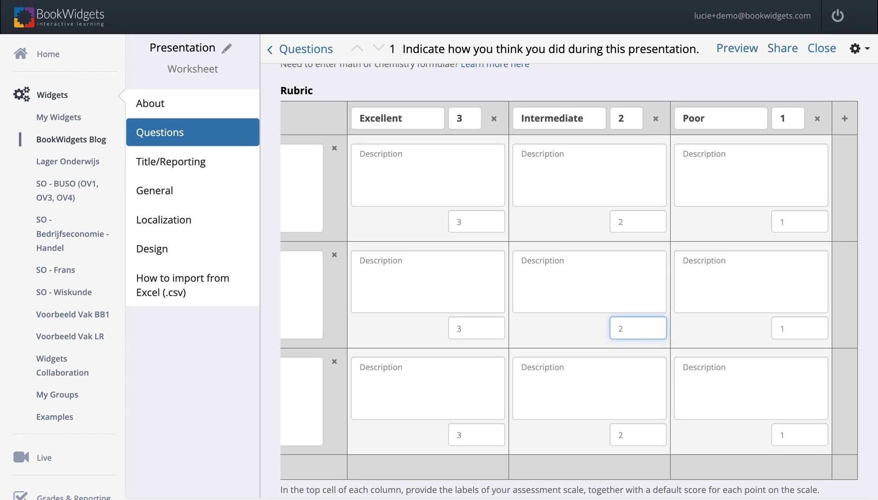
type("0")
key("BackSpace")
- Set that cell score back to 2 and scroll through all criteria to the scoring options
type("2")
scroll(502, 256, "left", 3)
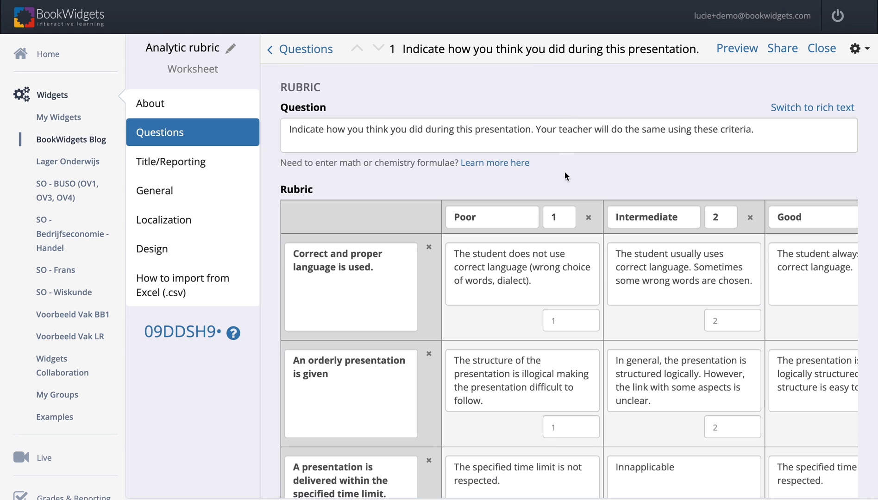
scroll(569, 292, "down", 5)
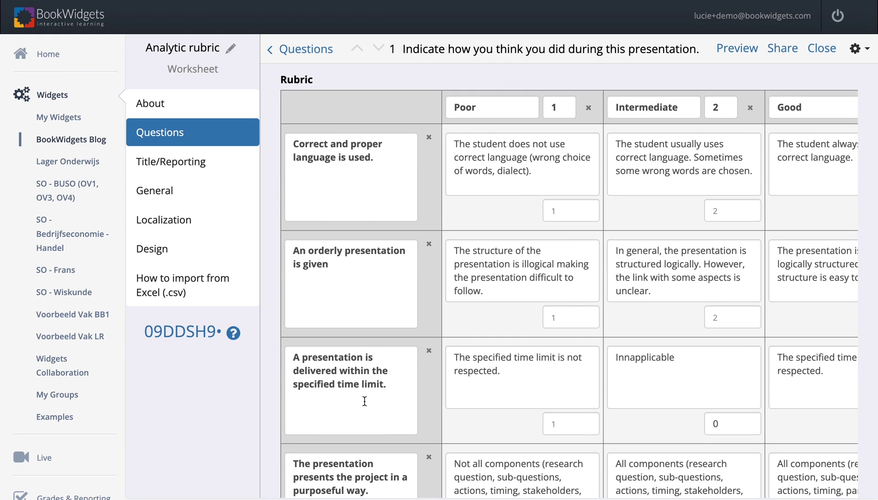
scroll(590, 398, "down", 2)
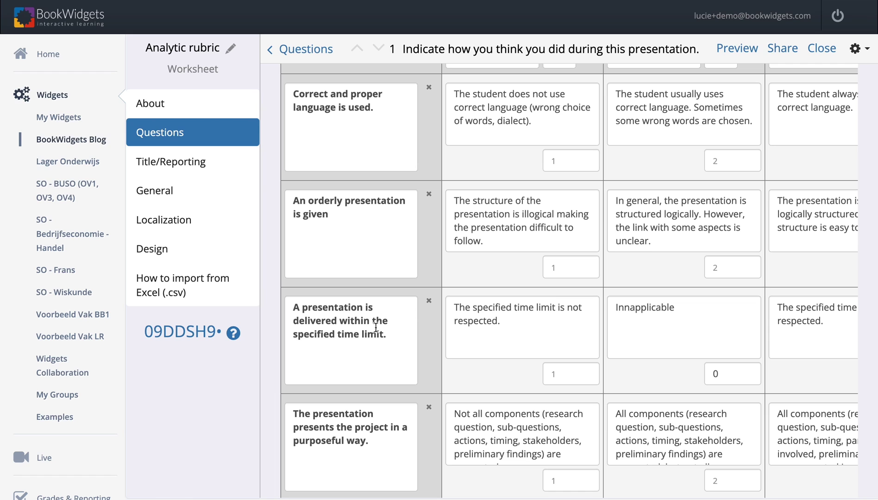
scroll(461, 350, "right", 3)
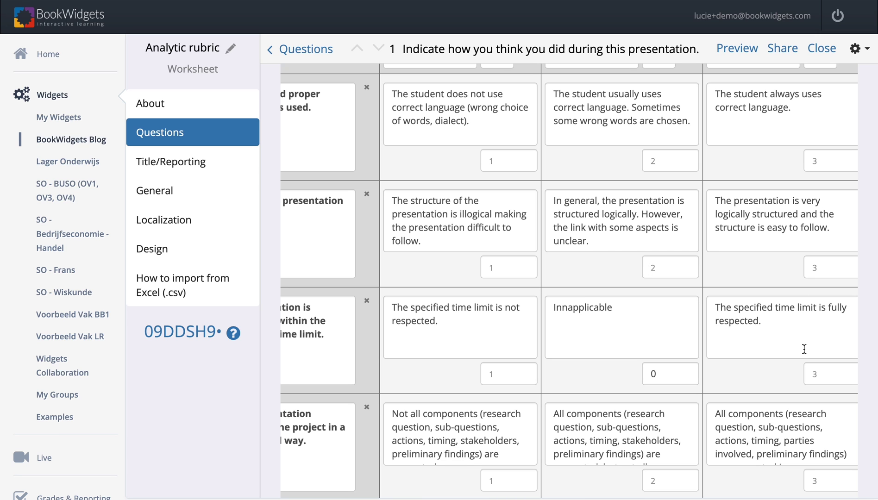
scroll(804, 349, "down", 9)
scroll(804, 350, "down", 6)
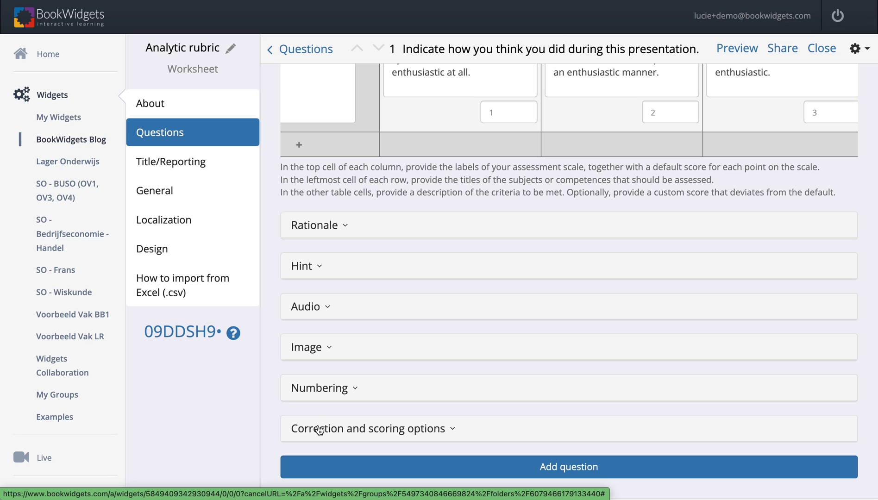
- Expand Correction and scoring options and toggle grading and correction off, then back on
left_click(319, 432)
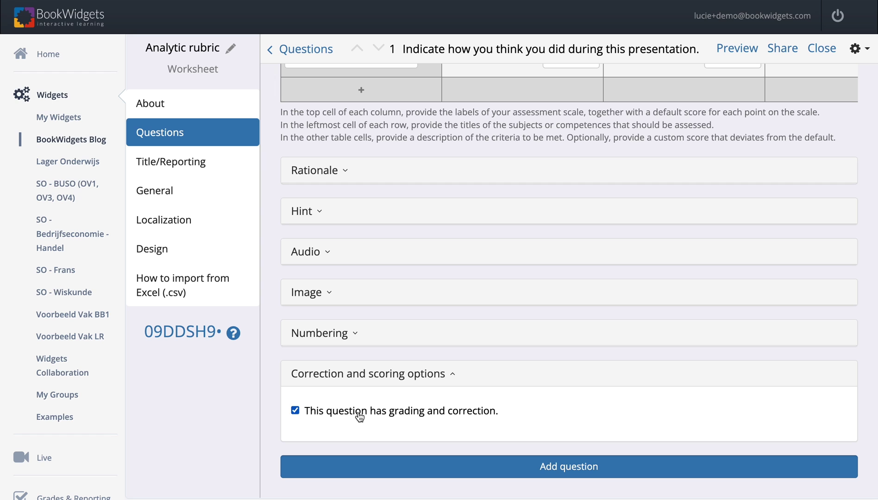
scroll(484, 250, "up", 15)
scroll(568, 276, "up", 6)
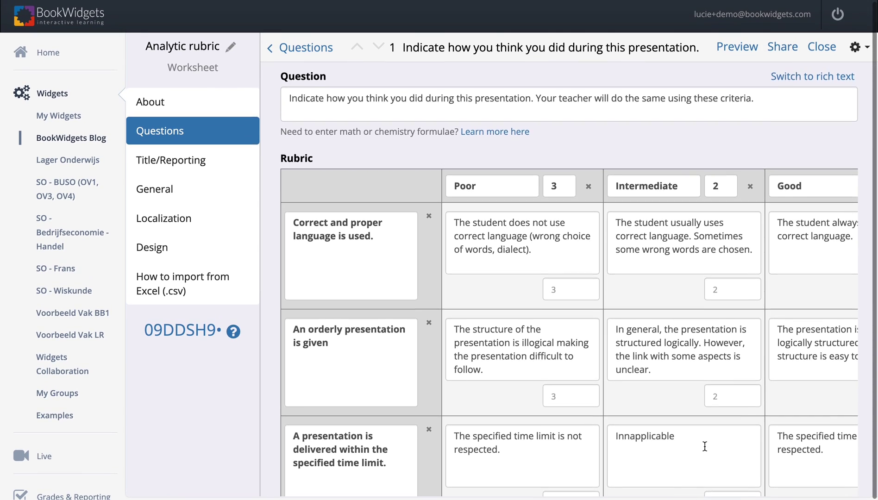
scroll(705, 446, "down", 10)
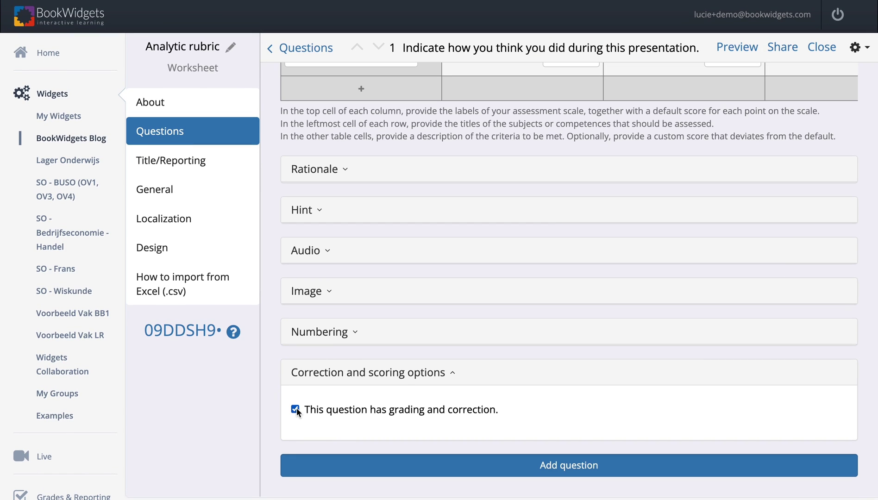
left_click(296, 409)
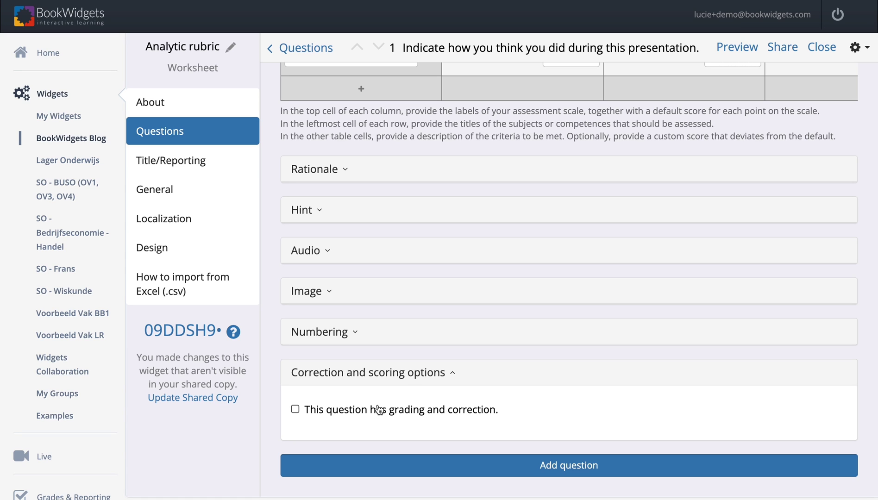
scroll(379, 410, "up", 5)
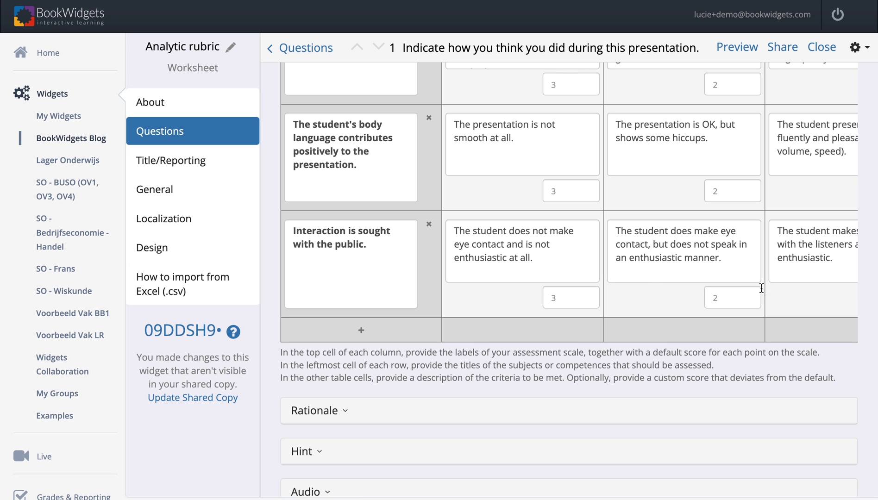
scroll(490, 151, "up", 5)
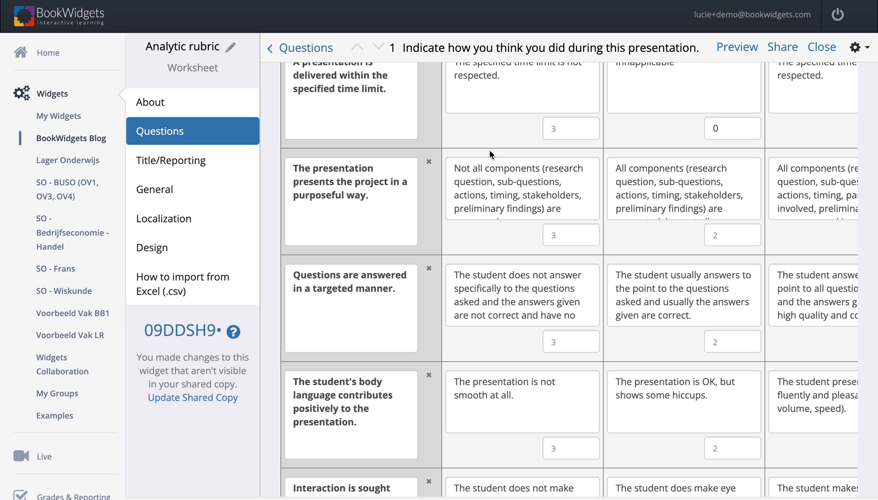
scroll(491, 153, "up", 6)
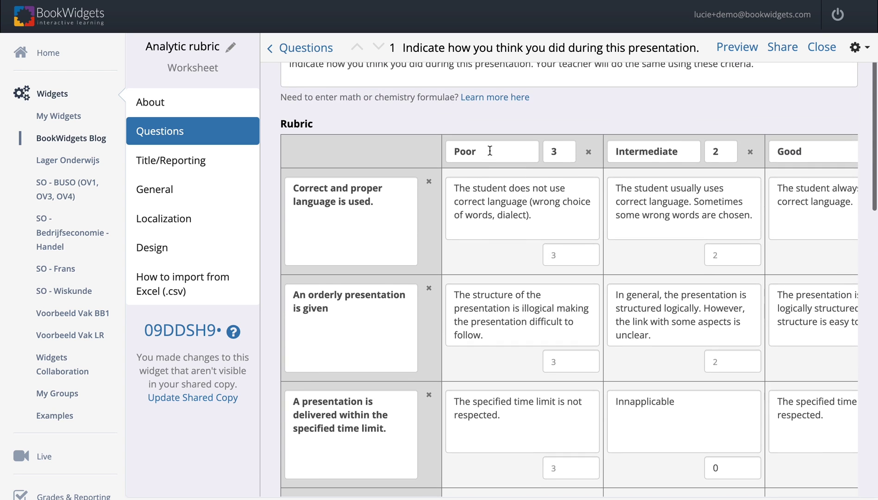
scroll(491, 151, "down", 1)
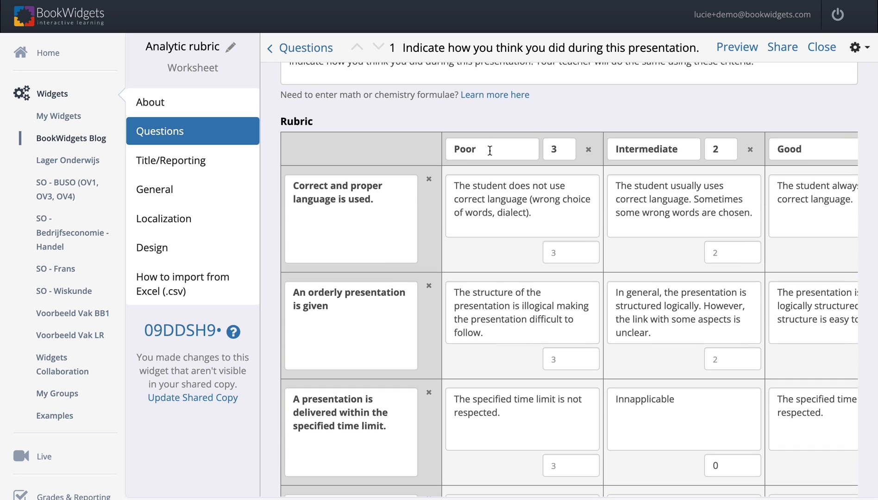
scroll(490, 151, "down", 10)
left_click(295, 409)
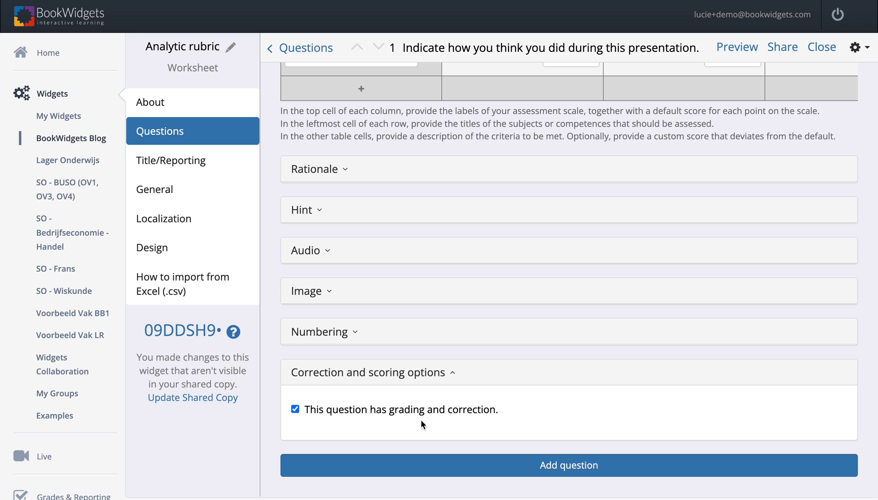
scroll(446, 327, "up", 10)
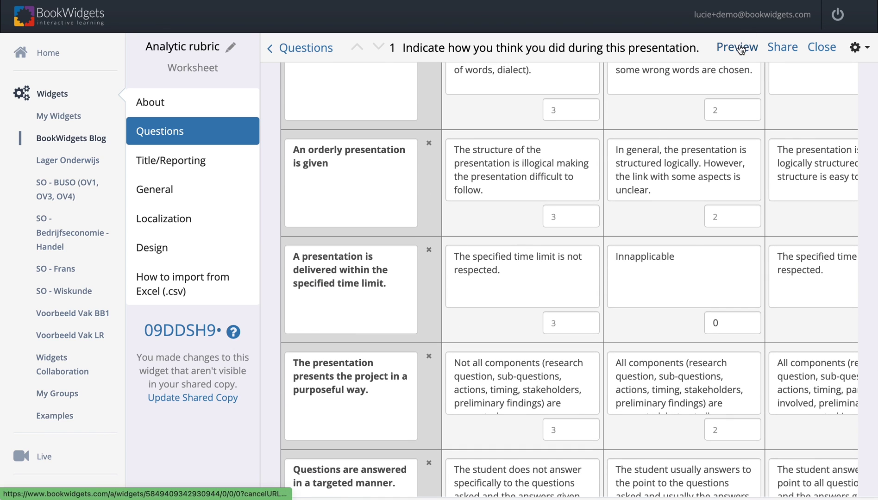
- Open Student View and rate the first three criteria Poor, Intermediate and Poor
left_click(740, 48)
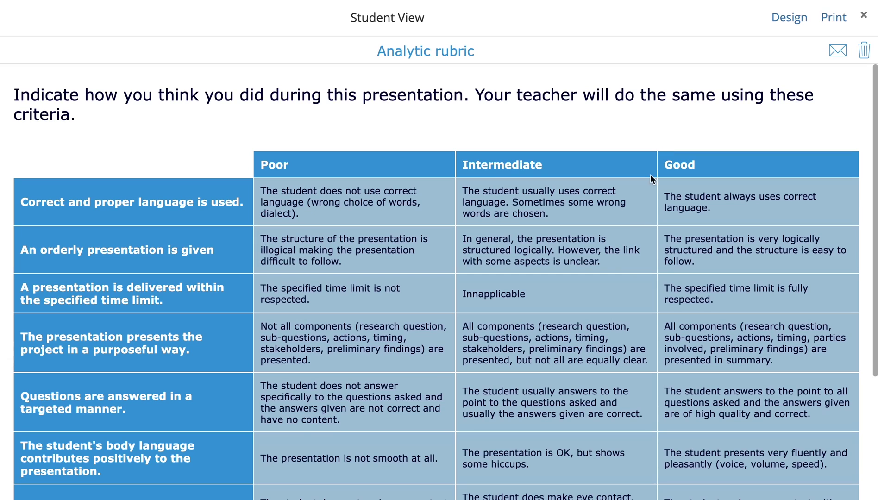
scroll(609, 291, "down", 5)
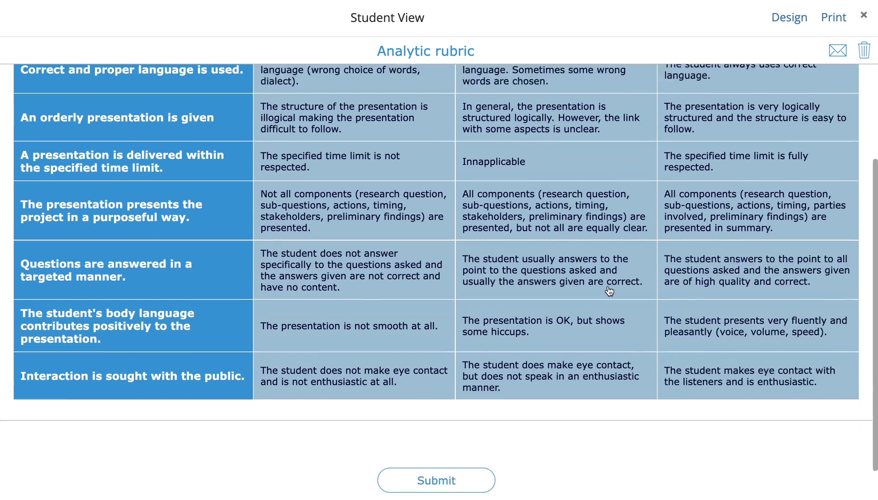
scroll(609, 291, "up", 5)
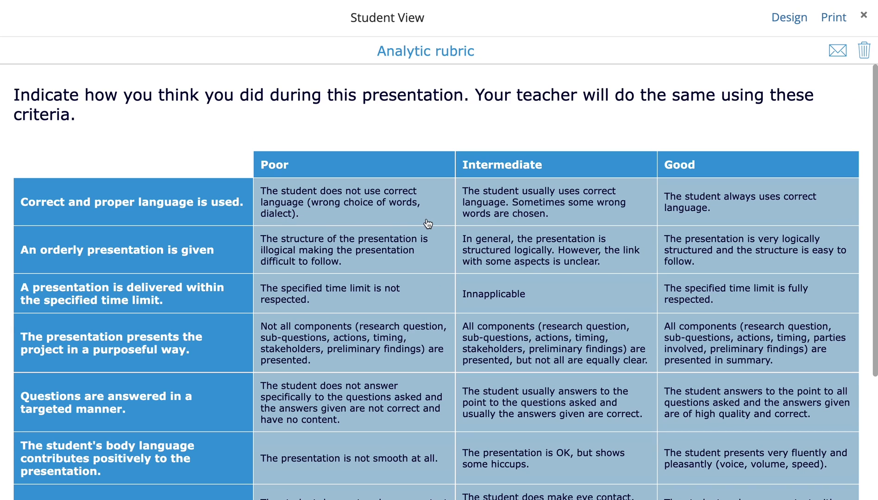
left_click(399, 212)
left_click(530, 254)
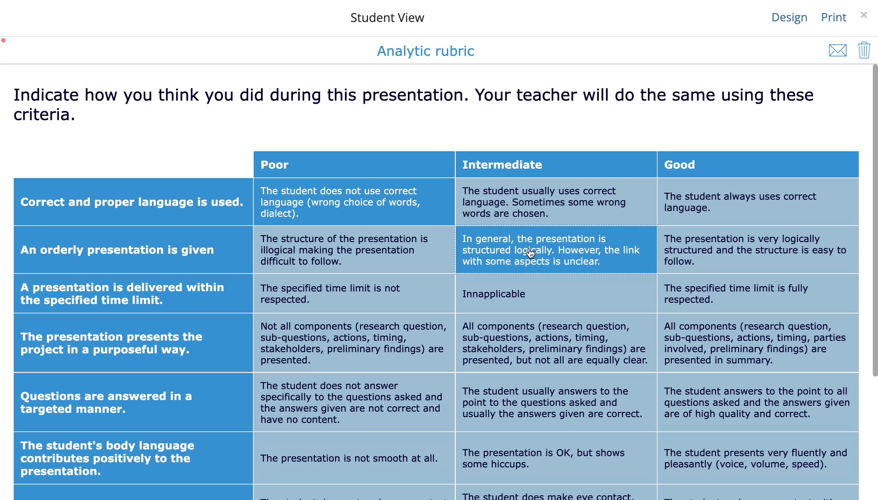
left_click(419, 299)
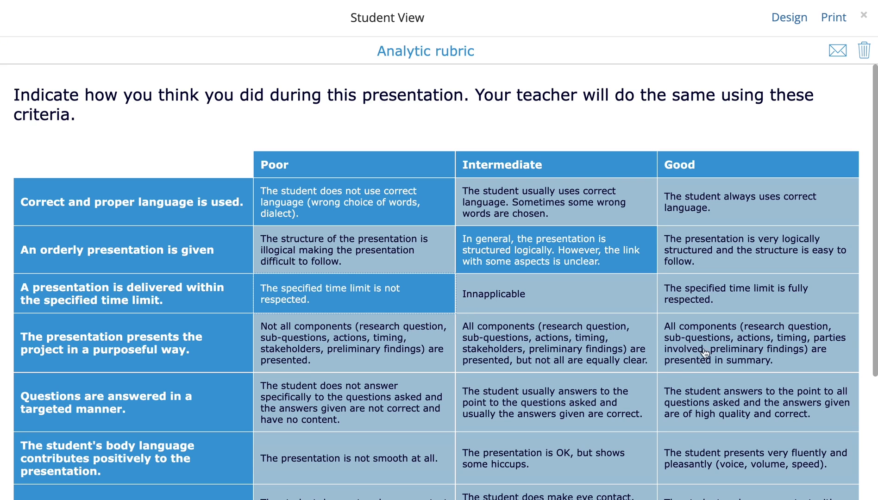
- Rate purposeful presentation Good, targeted answers and body language Intermediate, and public interaction Good
left_click(685, 369)
left_click(622, 401)
scroll(621, 401, "down", 5)
scroll(622, 401, "up", 3)
left_click(612, 409)
left_click(702, 456)
scroll(680, 317, "down", 3)
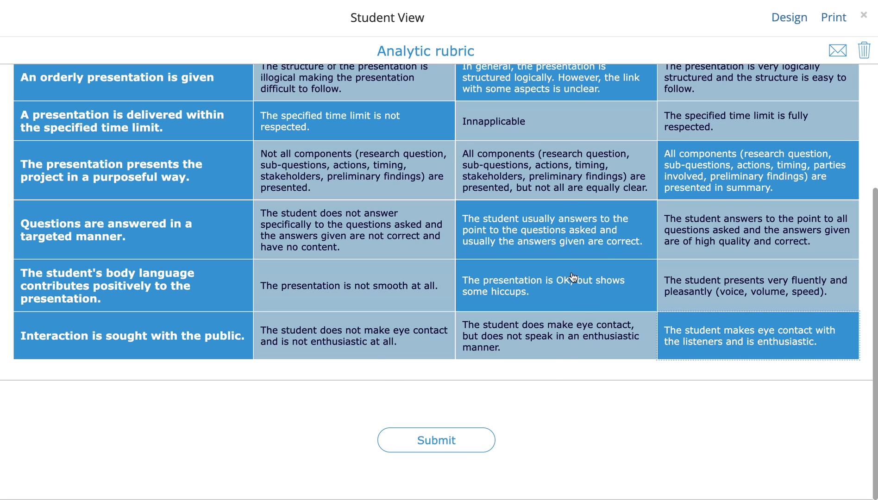
scroll(573, 277, "up", 3)
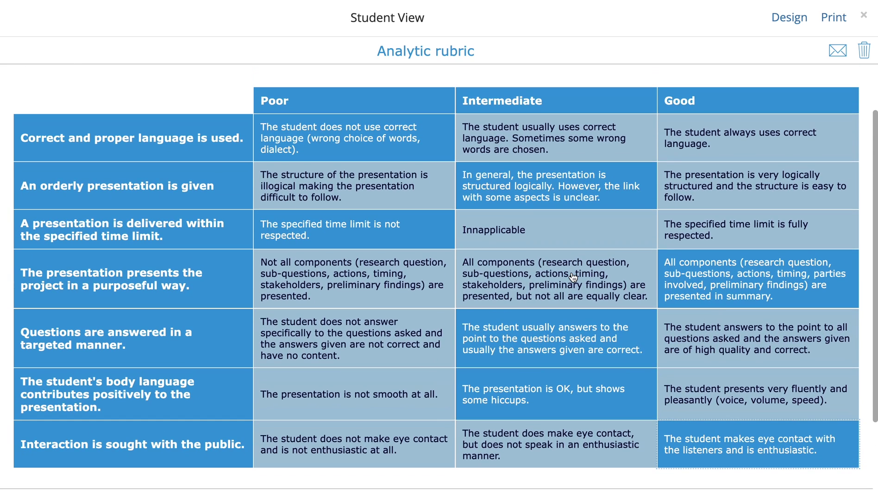
scroll(573, 277, "down", 1)
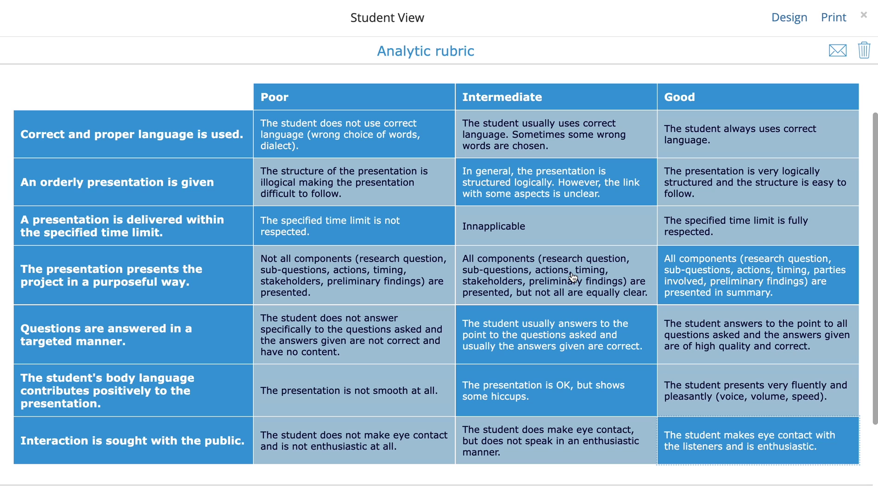
scroll(573, 277, "down", 1)
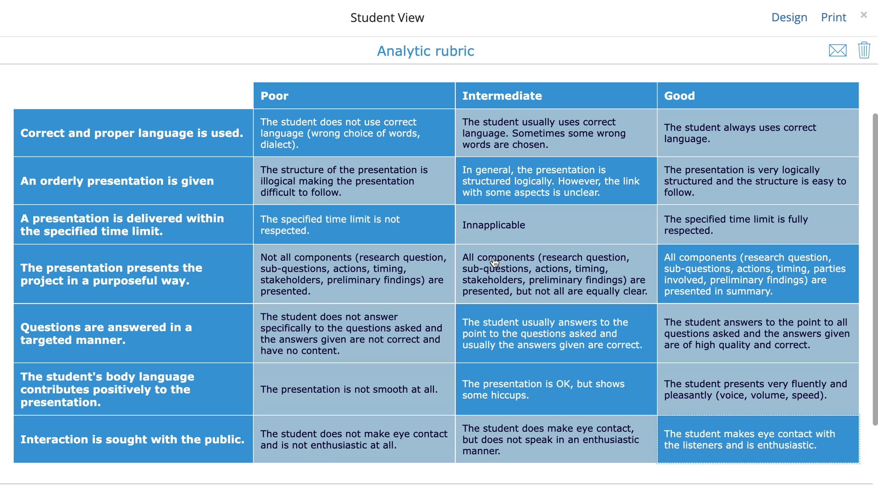
scroll(694, 180, "up", 1)
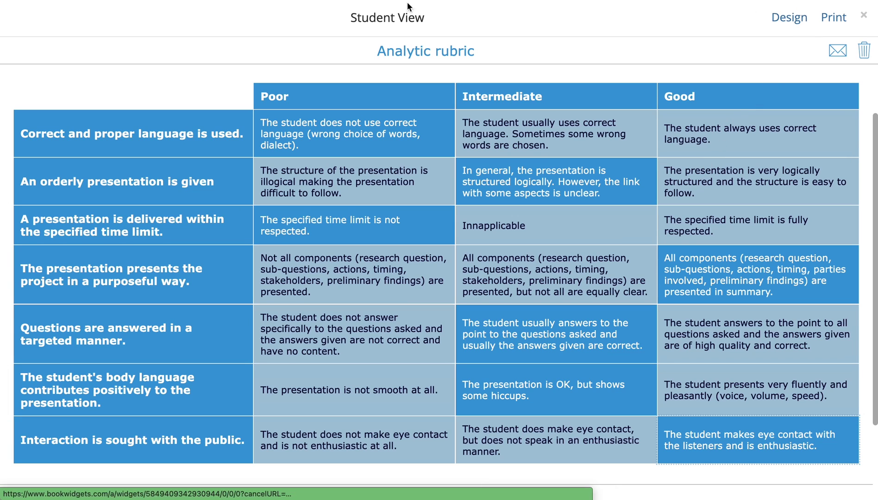
left_click(780, 21)
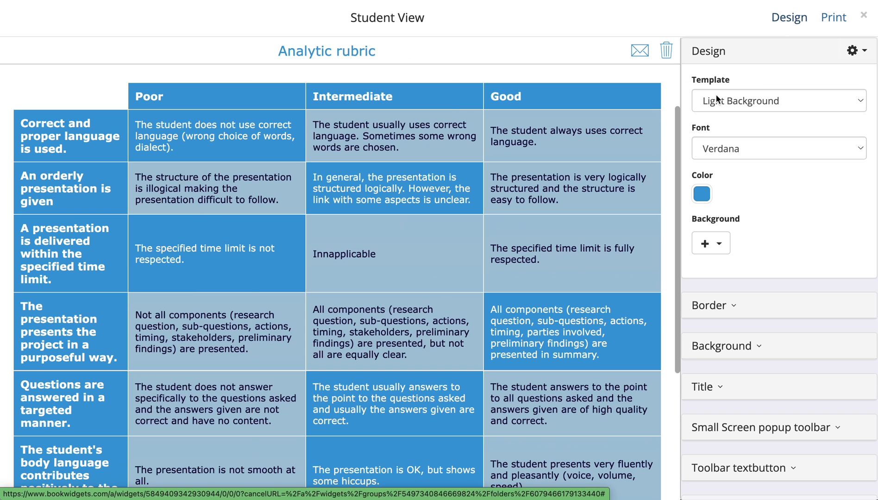
scroll(349, 368, "down", 2)
scroll(345, 364, "up", 1)
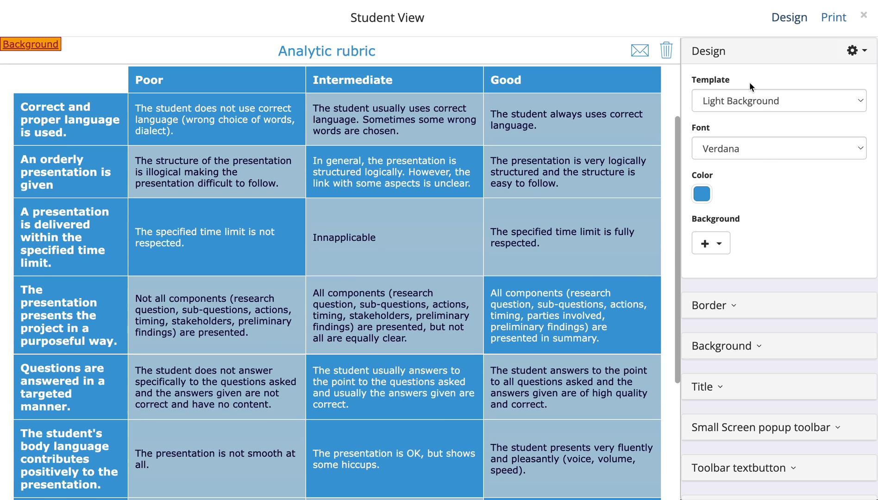
left_click(708, 200)
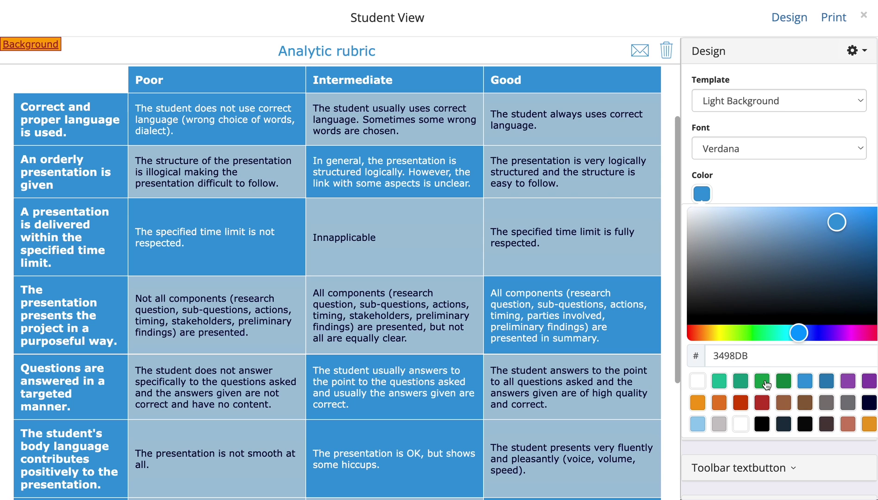
left_click(763, 383)
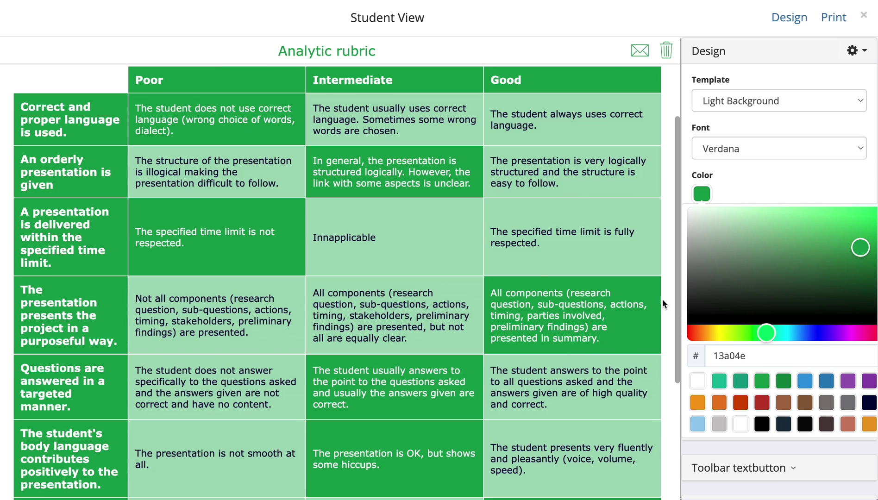
scroll(550, 238, "up", 1)
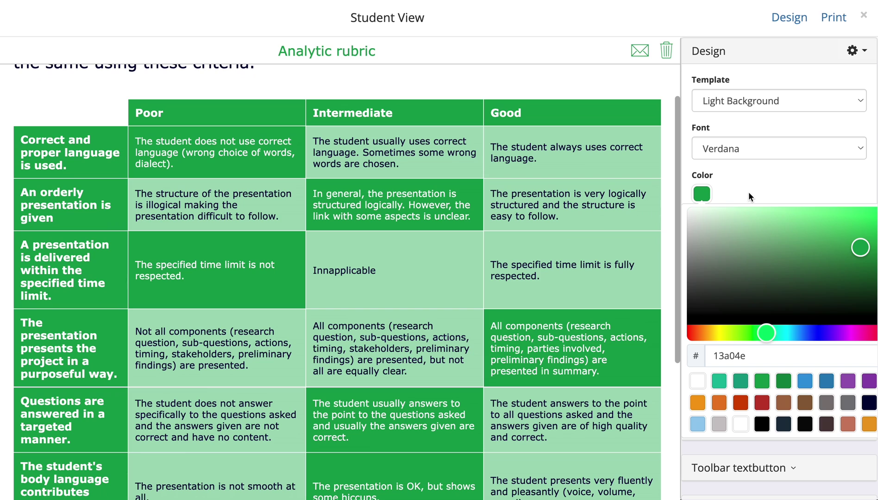
scroll(479, 261, "up", 2)
left_click(734, 191)
left_click(741, 102)
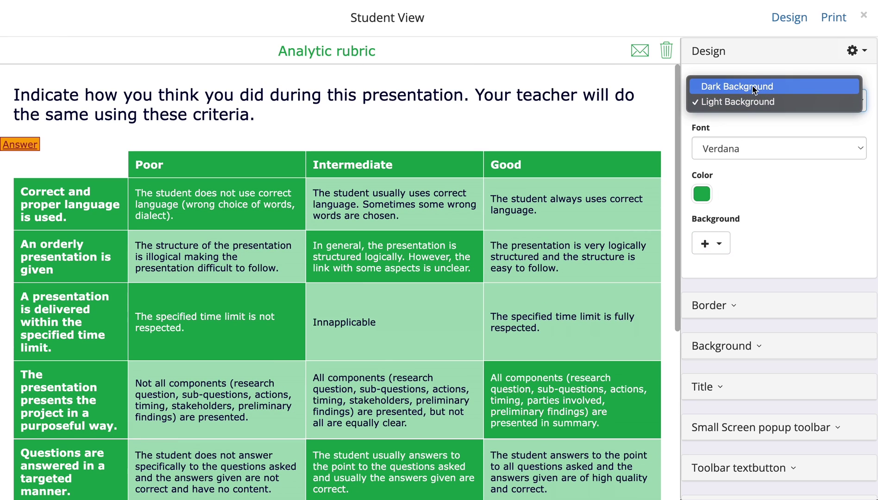
left_click(750, 86)
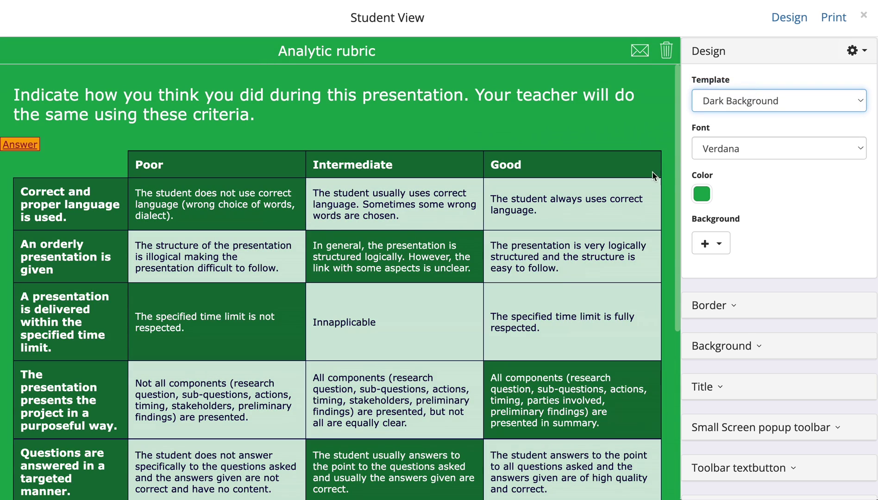
scroll(561, 285, "down", 3)
scroll(561, 285, "down", 7)
scroll(553, 280, "up", 10)
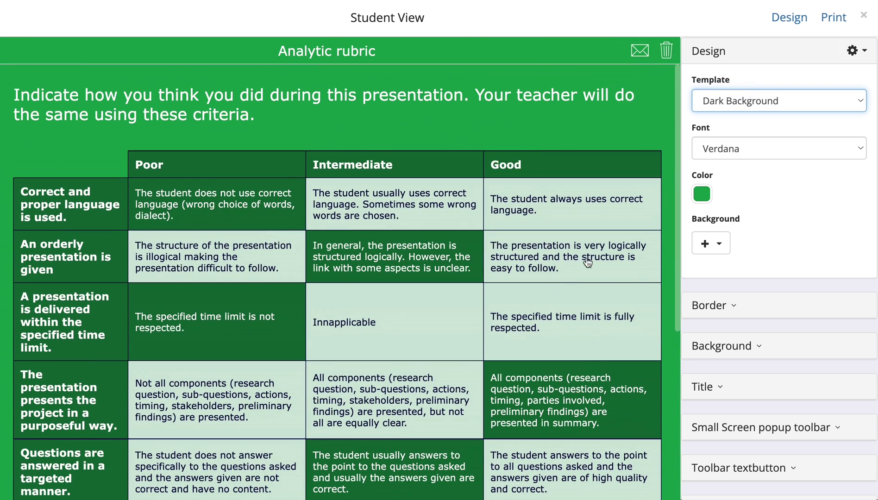
left_click(734, 103)
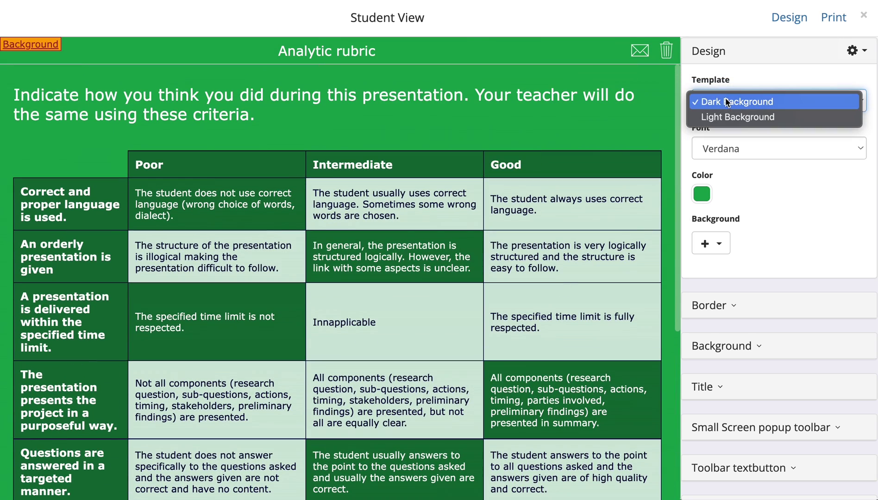
left_click(706, 116)
left_click(702, 195)
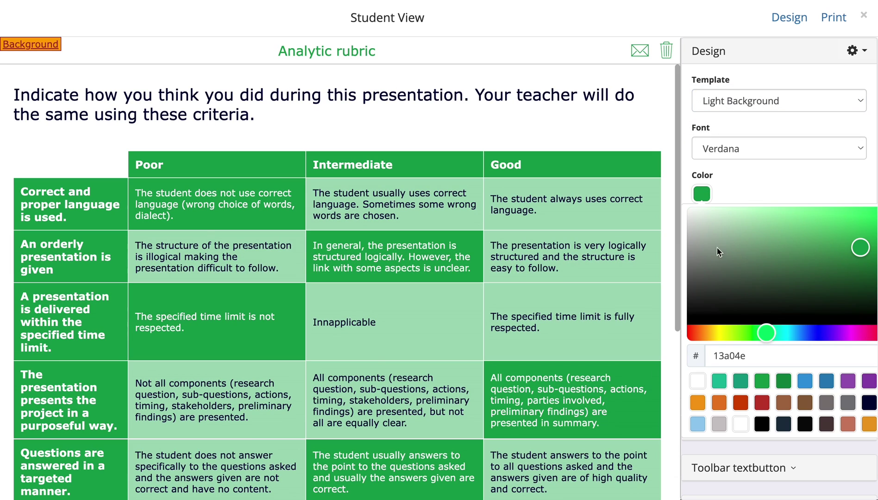
left_click(807, 382)
left_click(785, 191)
scroll(471, 357, "down", 5)
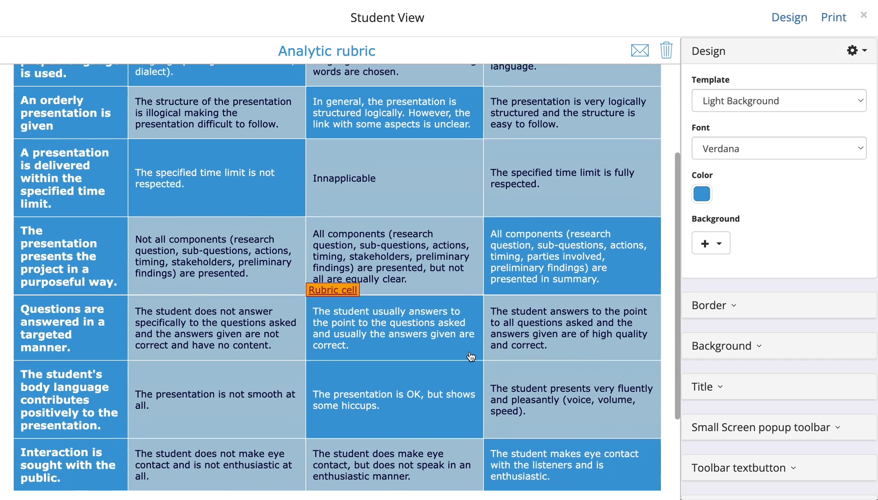
scroll(471, 357, "up", 5)
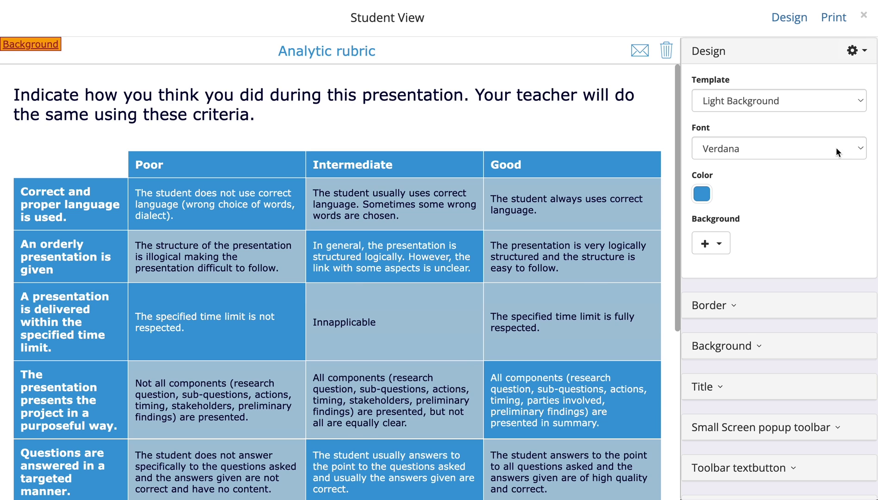
left_click(789, 18)
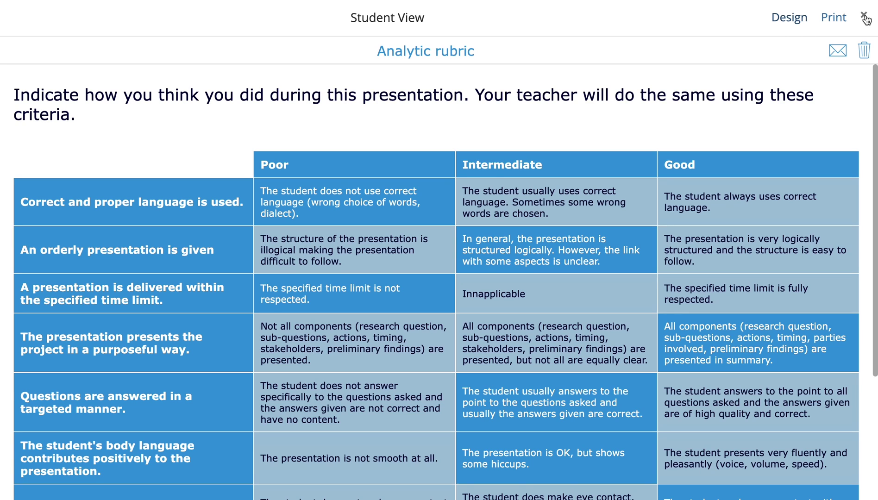
- Close Student View and return to the Analytic rubric worksheet editor
left_click(865, 18)
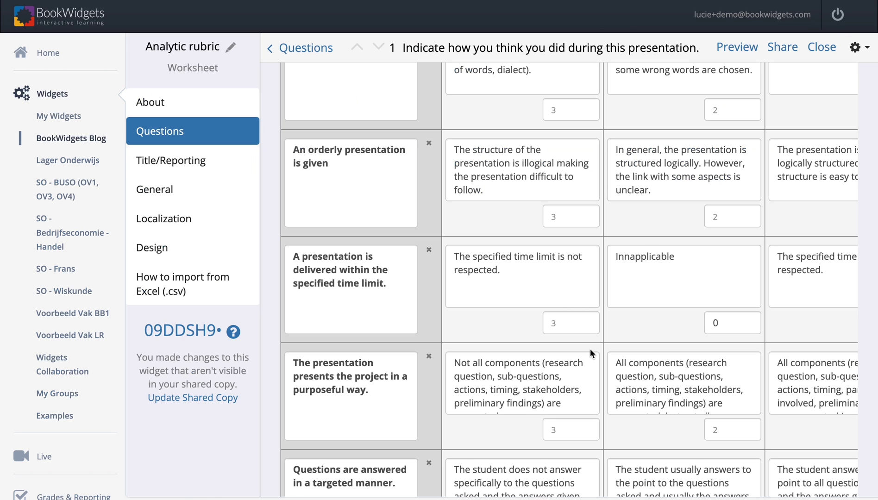